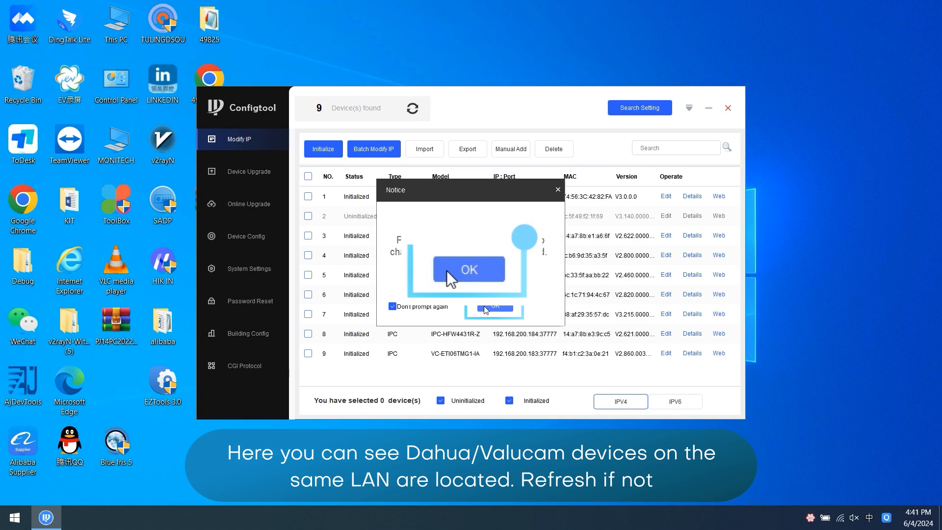
Dismiss the notice and start initializing the selected uninitialized VC-STI08HG1-IA-PV camera.
left_click(485, 308)
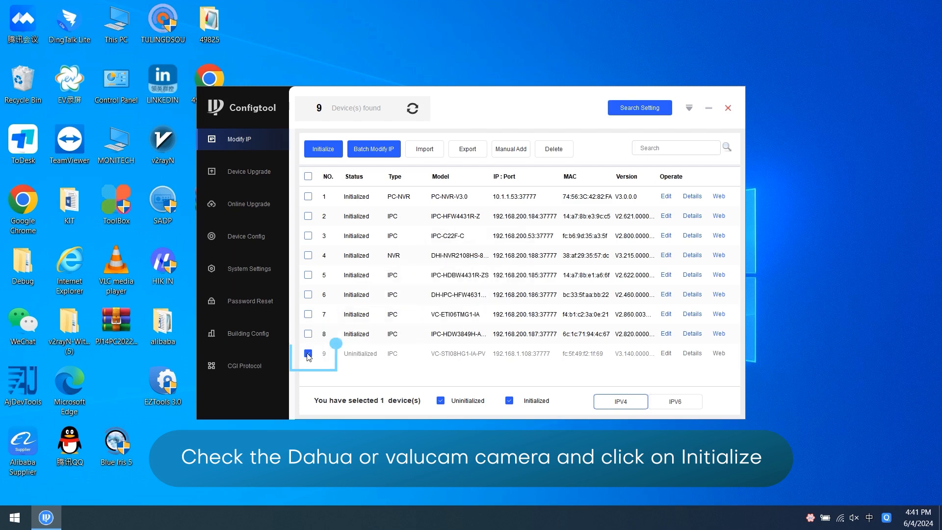
left_click(324, 149)
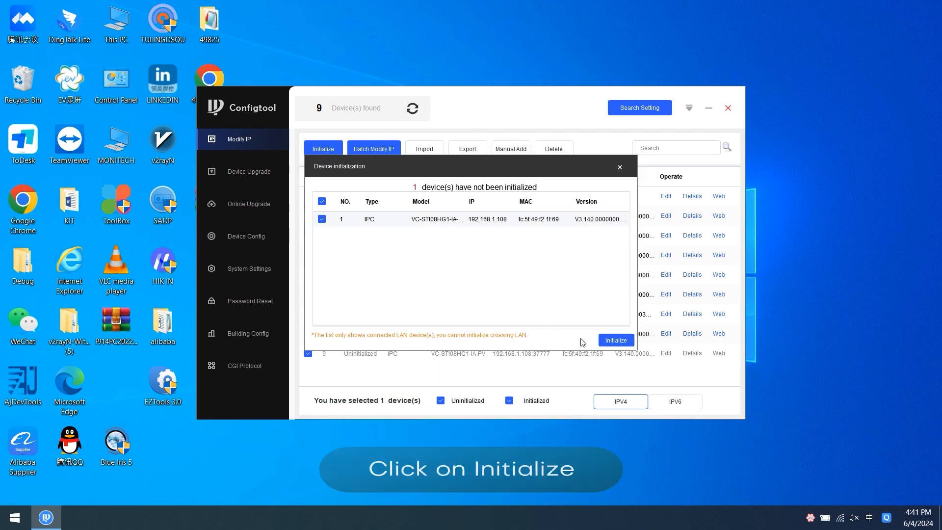
left_click(608, 344)
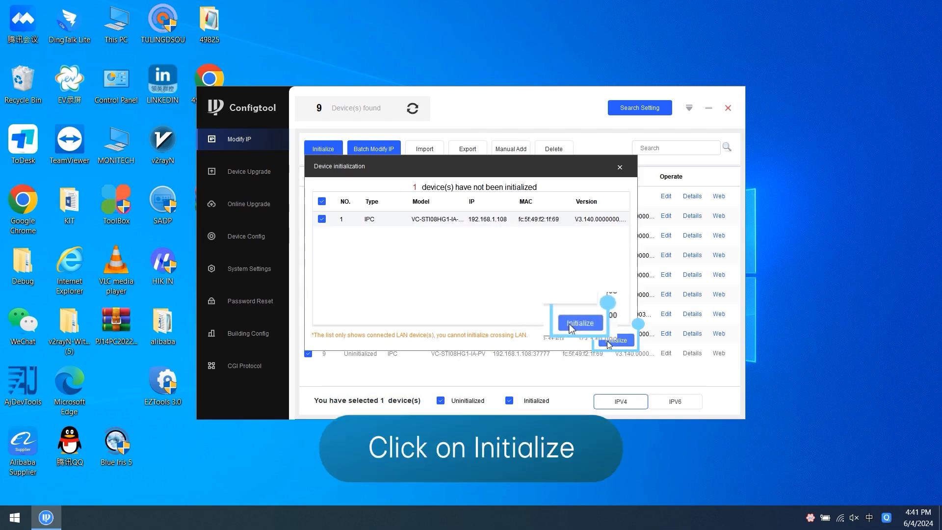
Enter the new device password and confirm it for the camera being initialized.
left_click(460, 210)
type("a")
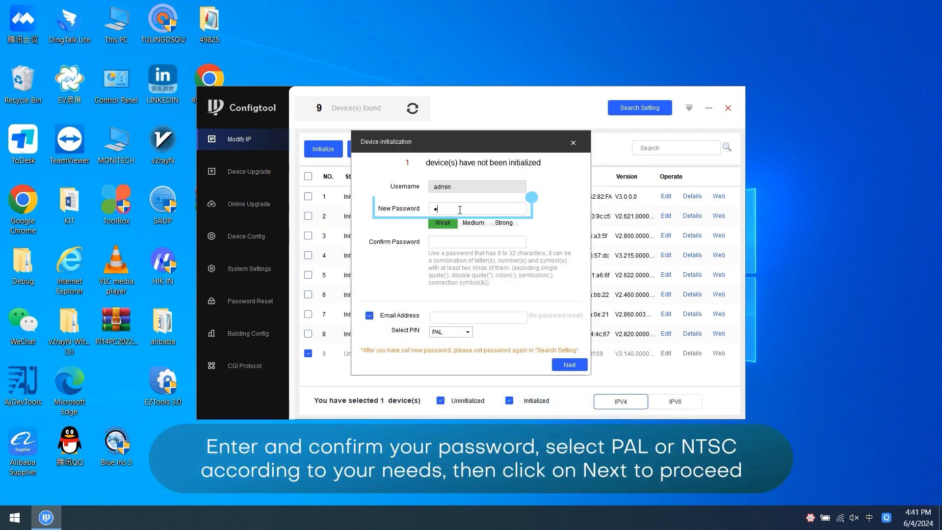
type("a")
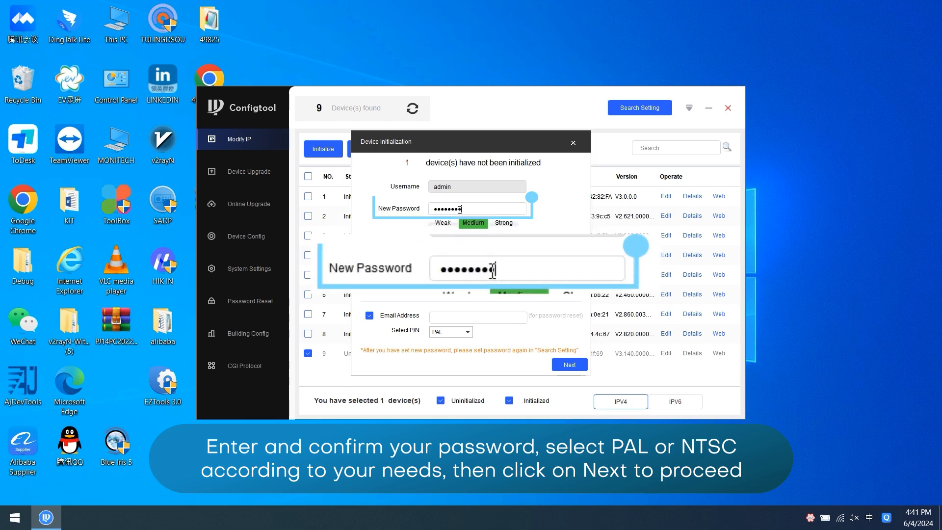
left_click(465, 240)
type("a")
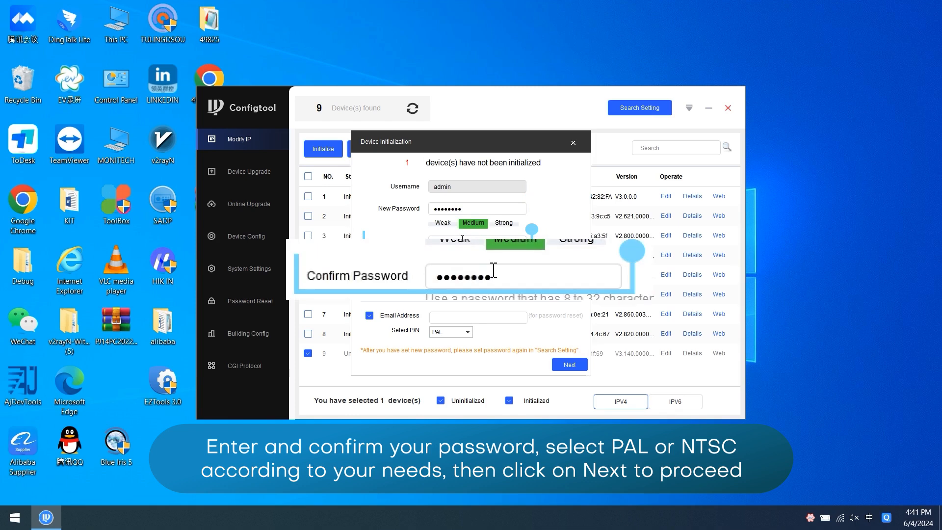
Disable the password-reset email address, set the P/N video standard to NTSC, and finish the initialization with the default options.
left_click(370, 317)
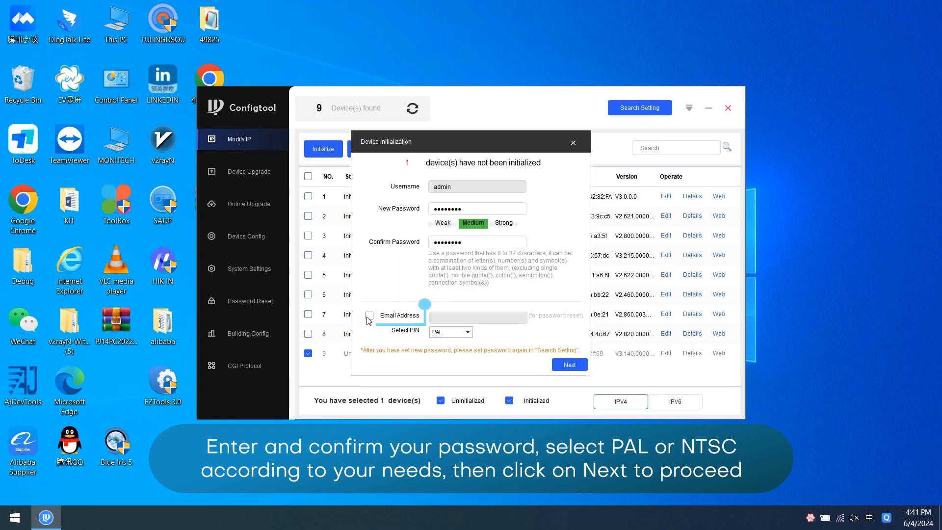
left_click(450, 332)
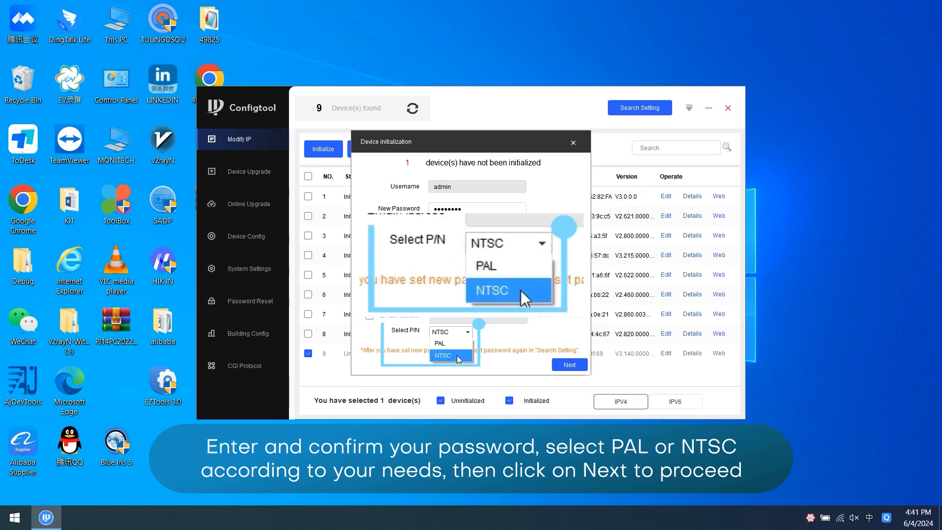
left_click(457, 355)
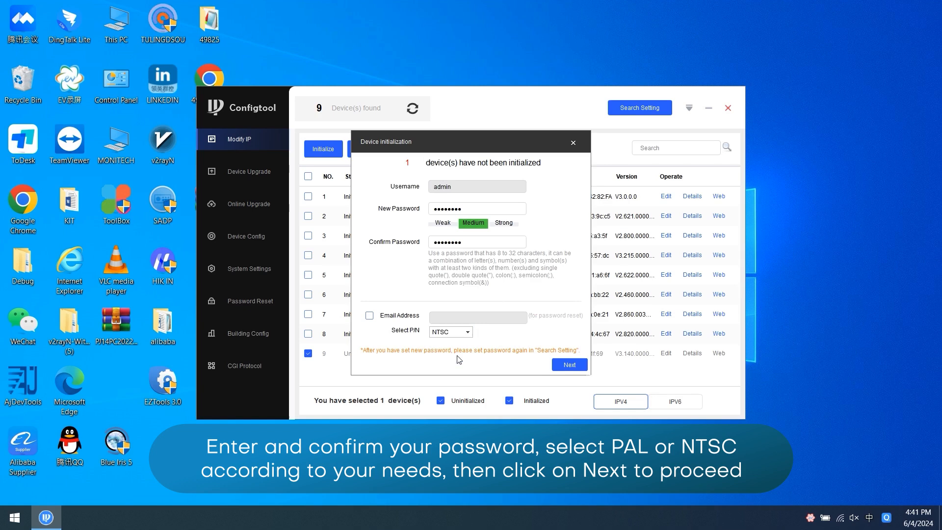
left_click(562, 366)
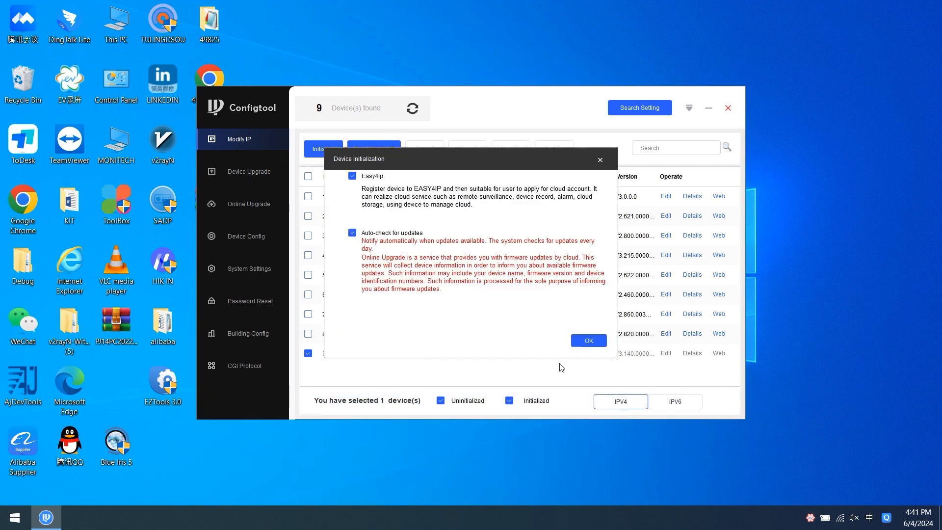
left_click(586, 341)
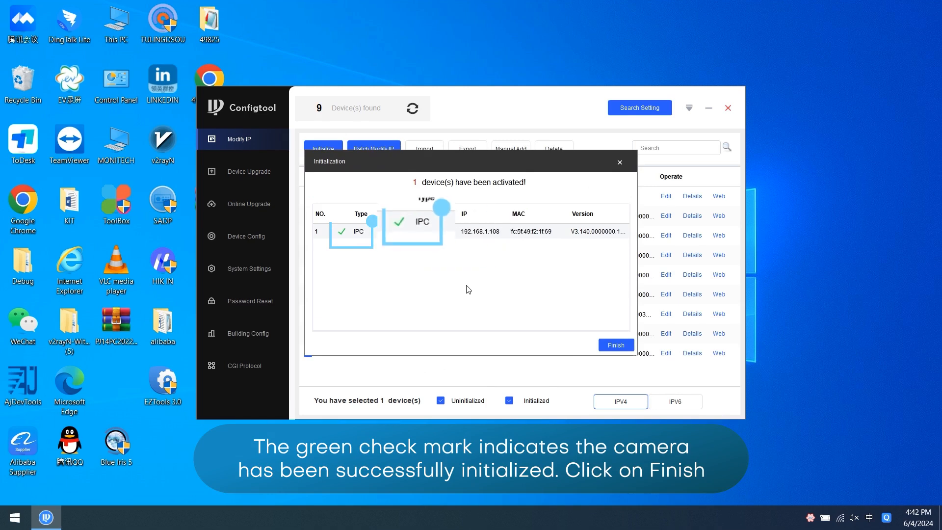
left_click(614, 345)
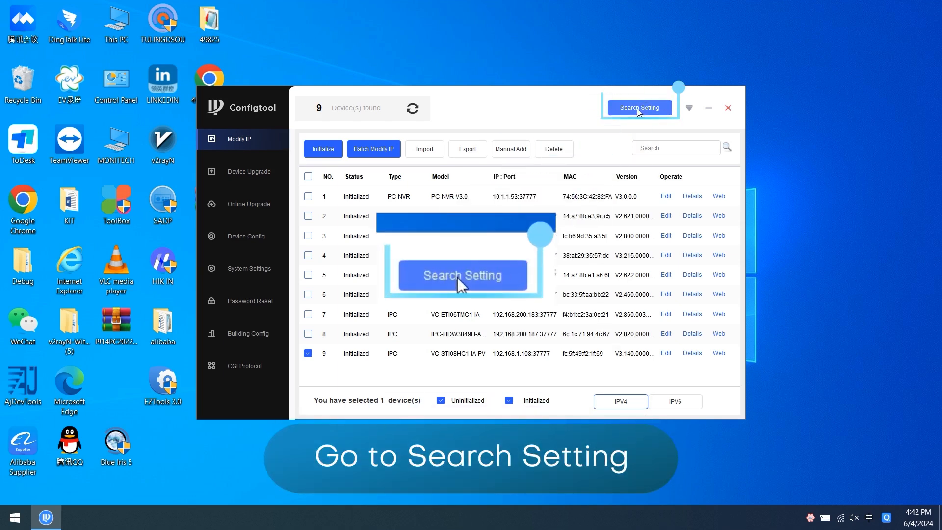
Replace the password in the search settings with the camera's new password and apply it.
left_click(639, 109)
left_click_drag(561, 272, 496, 275)
type("••••••••")
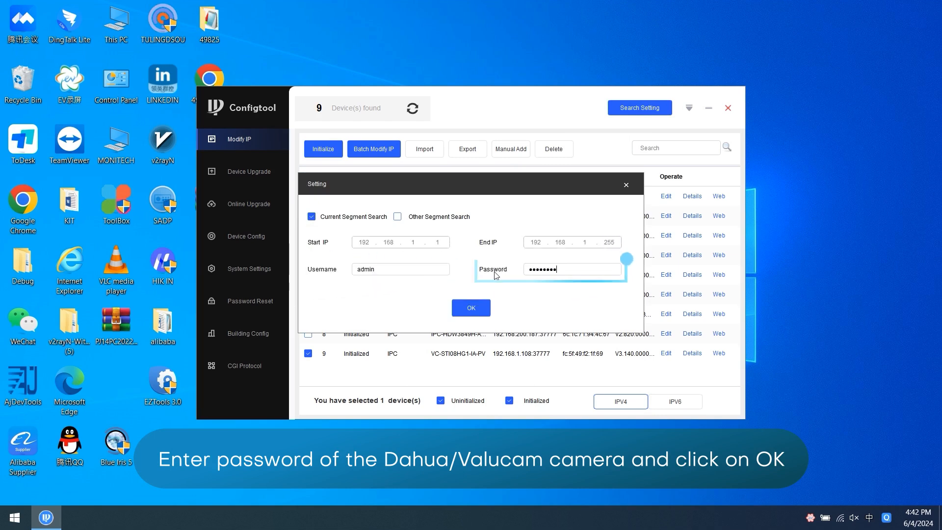
left_click(483, 310)
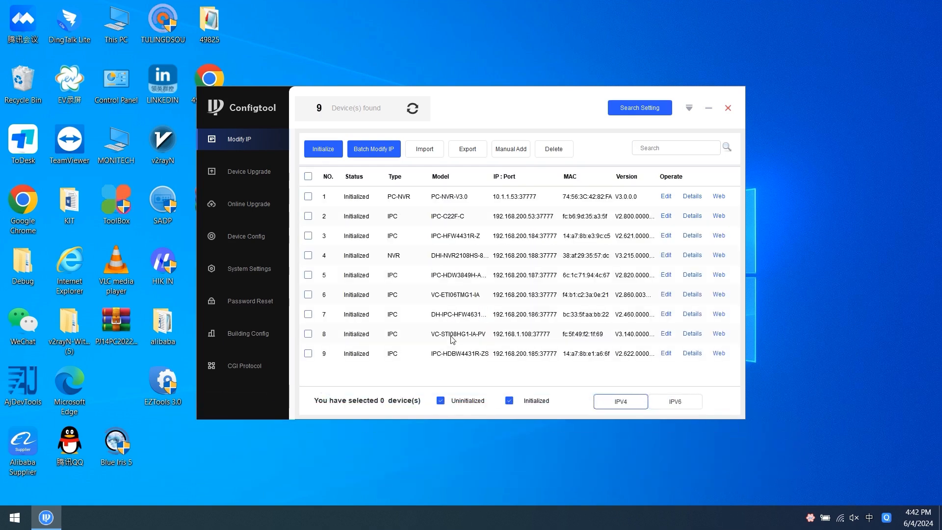
Set the VC-STI08HG1-IA-PV camera's IP to 192.168.254.19, subnet mask to 255.255.255.0 and gateway to 192.168.254.1, and refresh the device list.
left_click(666, 333)
type("192.168.254.19")
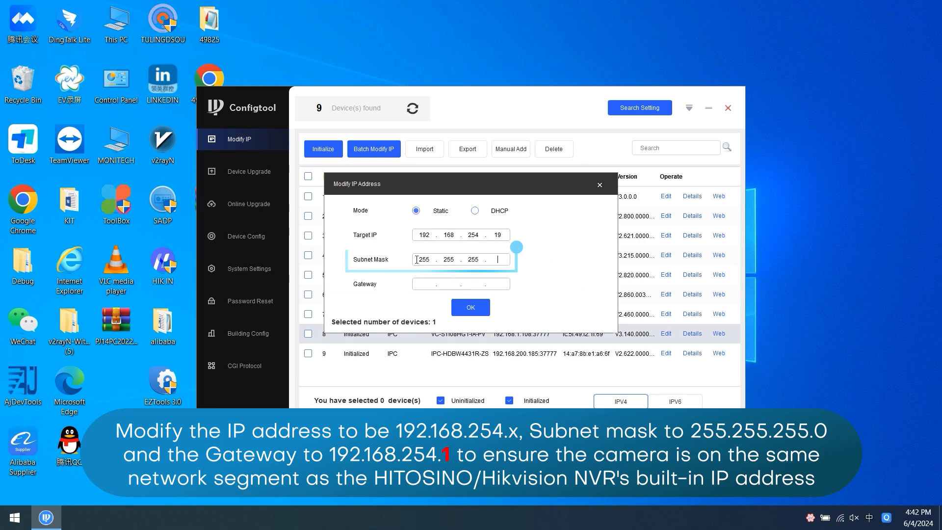
left_click(424, 284)
type("192.168.254.1")
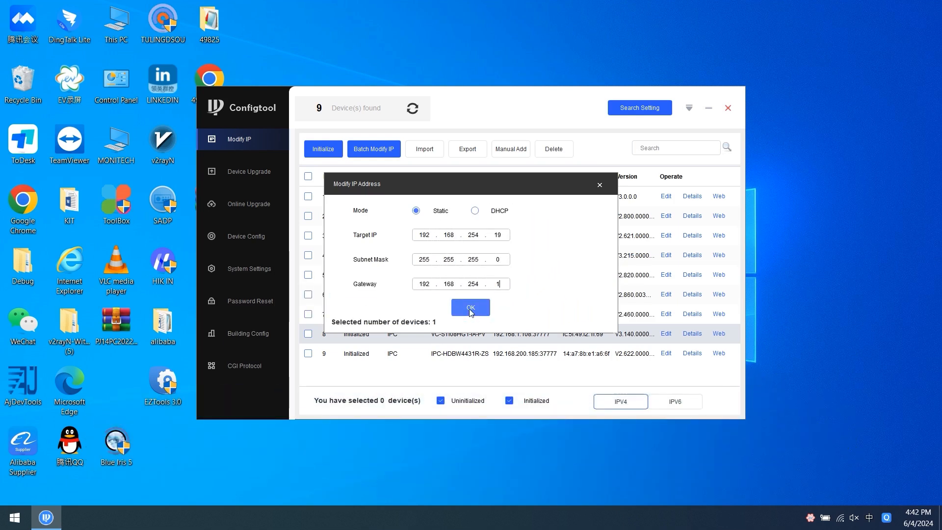
left_click(470, 308)
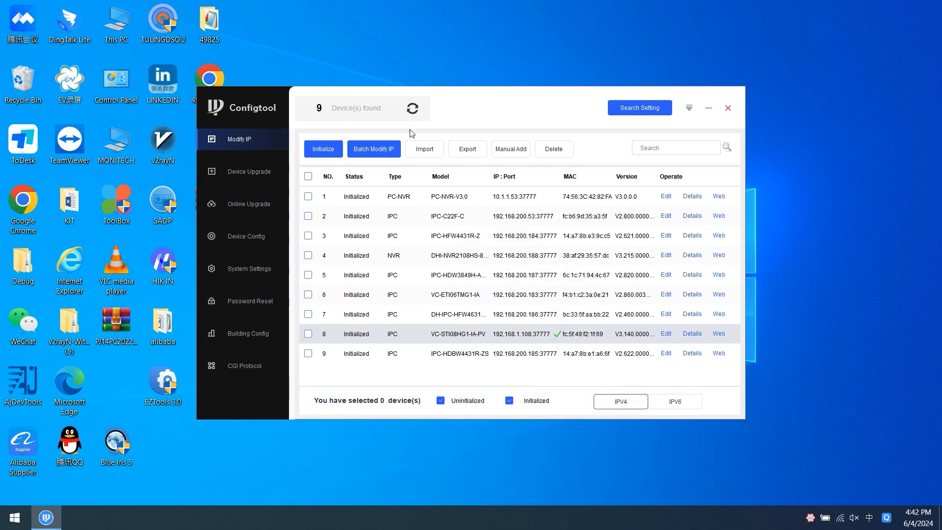
left_click(413, 109)
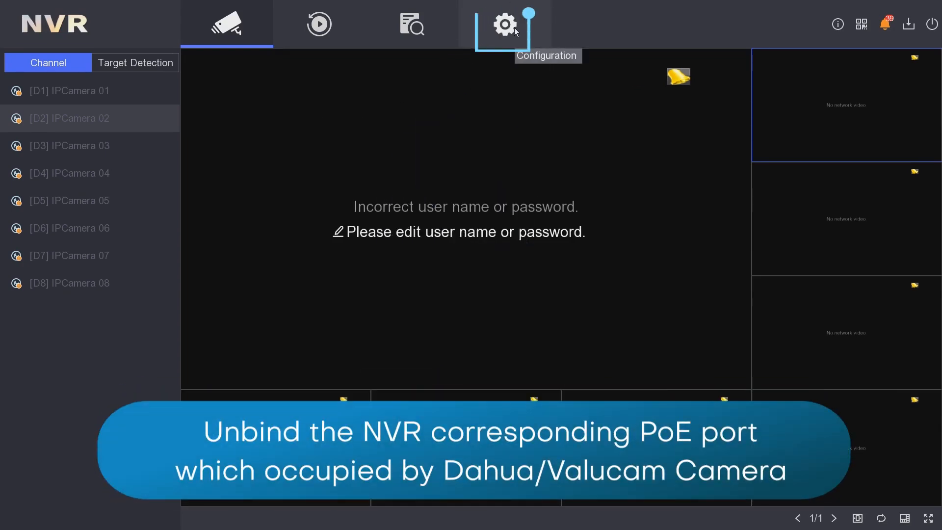
Switch to the NVR's camera configuration and disable PoE binding for channel D1, applying the change.
left_click(515, 31)
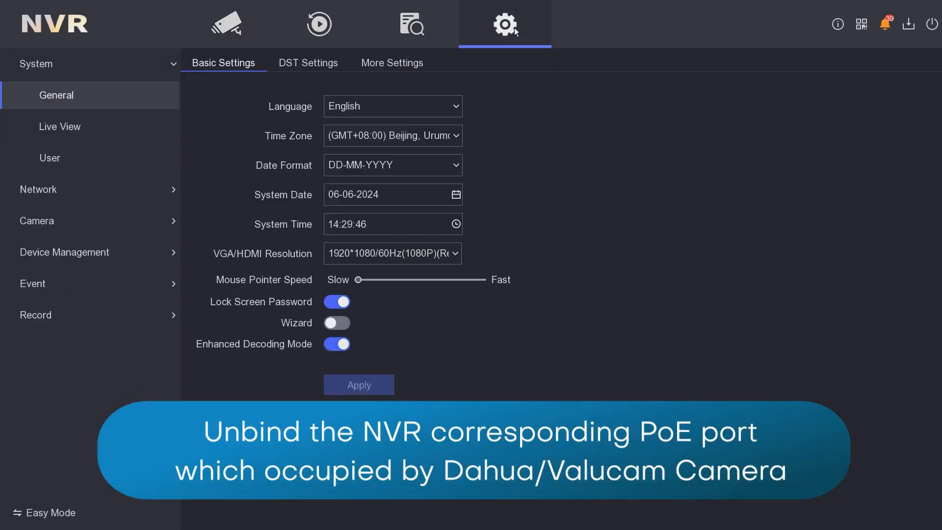
left_click(101, 221)
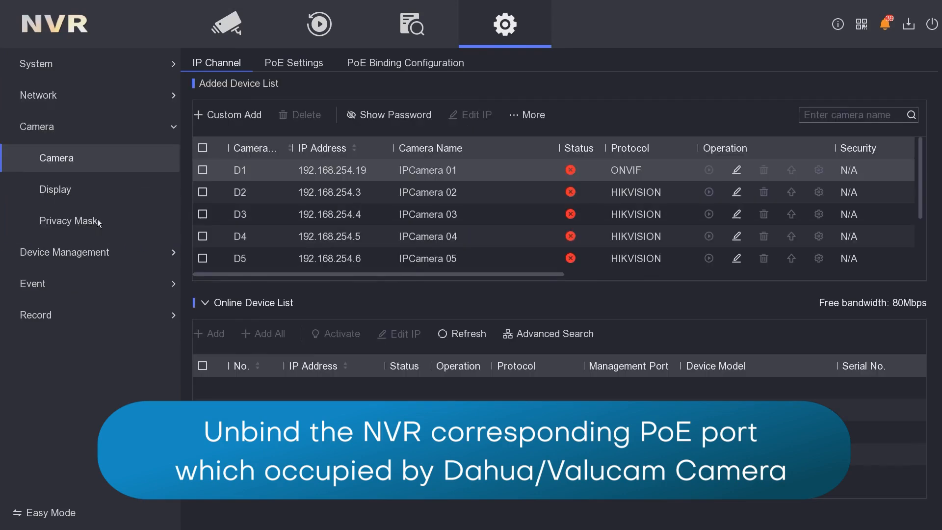
left_click(387, 62)
left_click(197, 114)
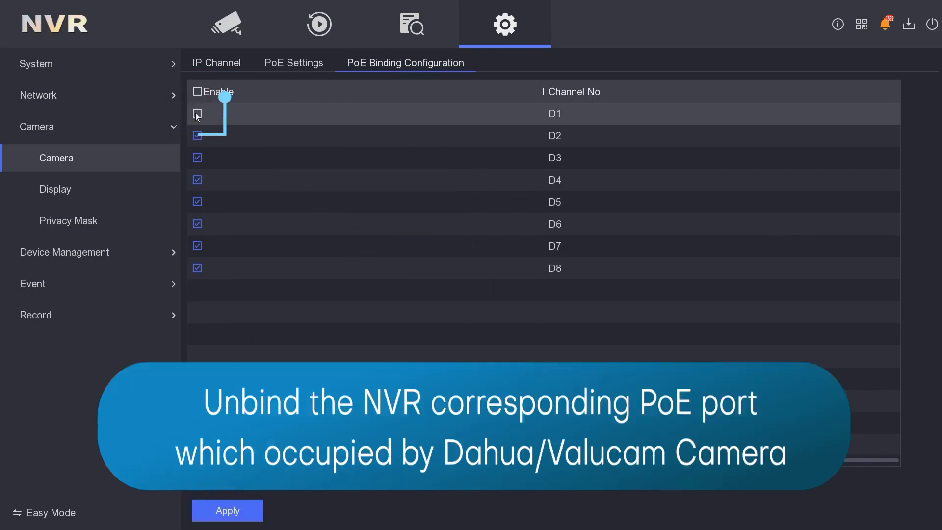
left_click(226, 515)
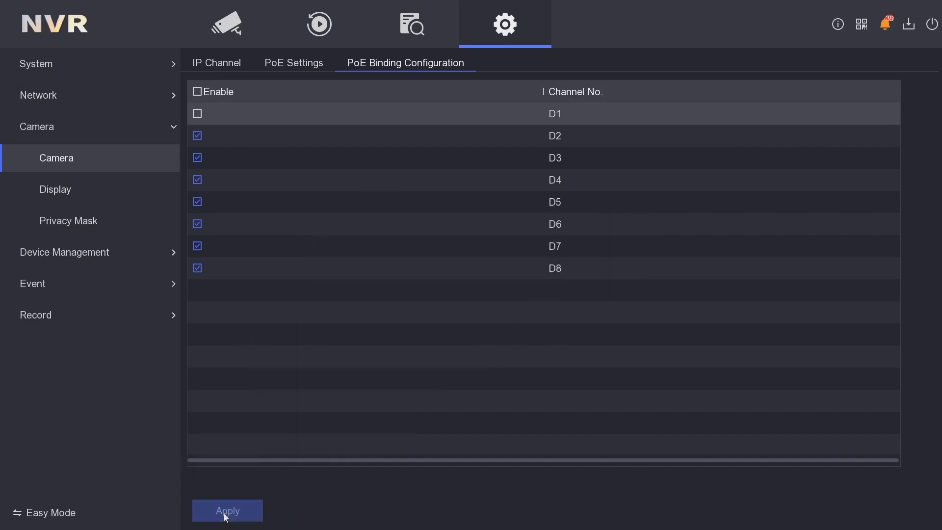
Refresh the NVR's Online Device List and add the ONVIF camera at 192.168.254.19 as an IP channel.
left_click(214, 65)
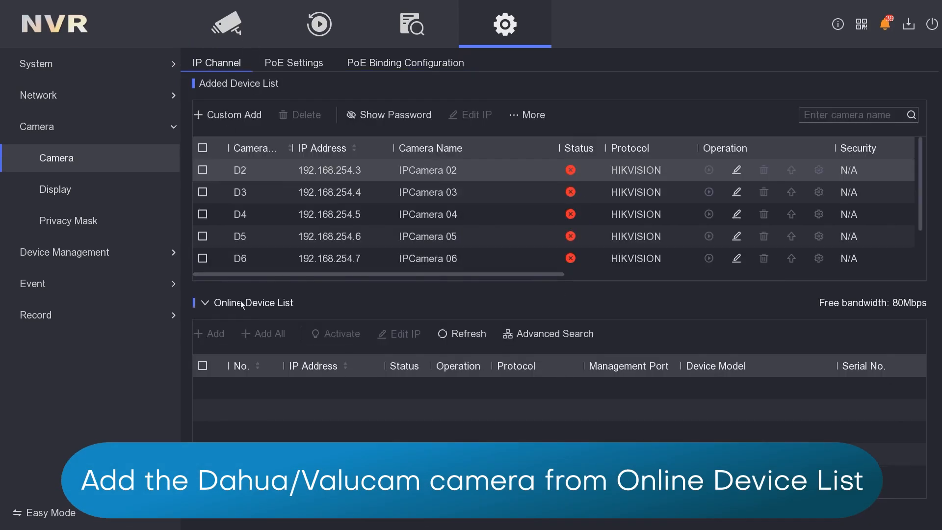
left_click(465, 335)
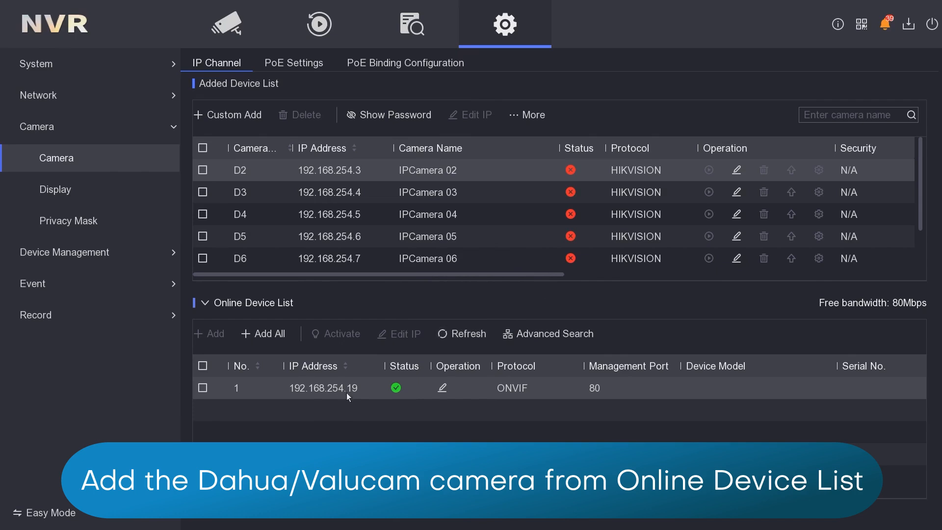
left_click(202, 388)
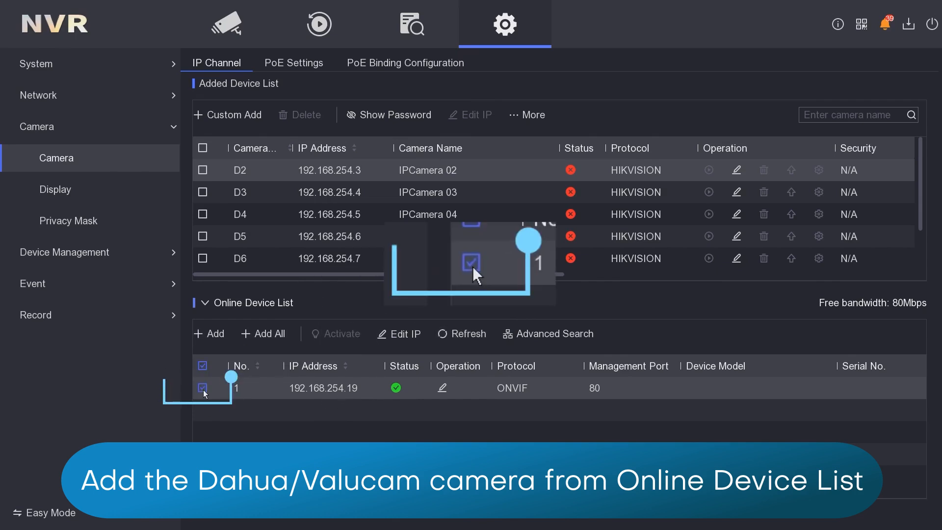
left_click(217, 337)
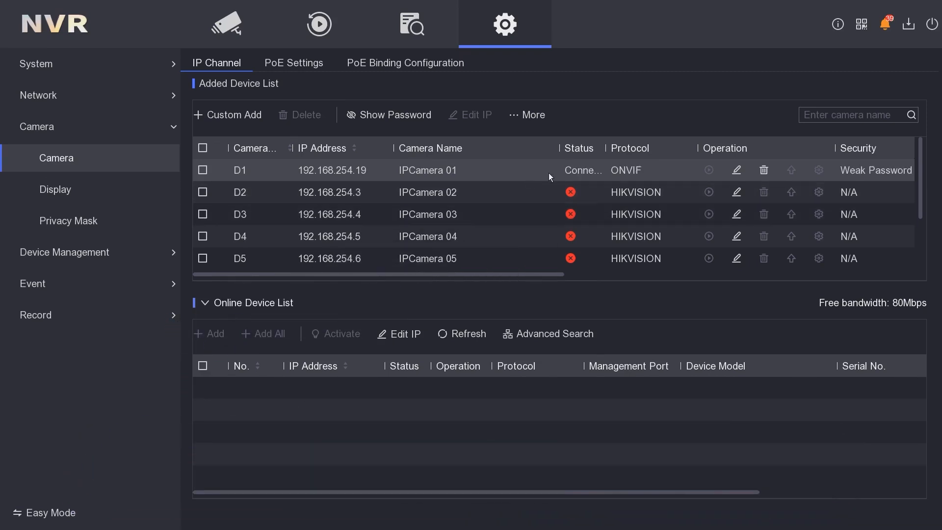
Edit channel D1's IP camera settings to enter the camera password and save them.
left_click(736, 170)
left_click(482, 344)
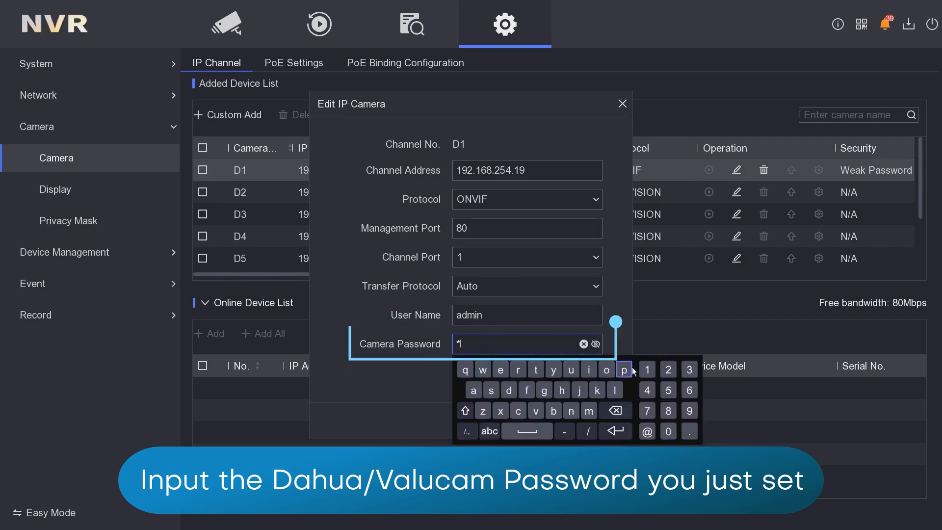
left_click(689, 374)
left_click(649, 411)
left_click(408, 372)
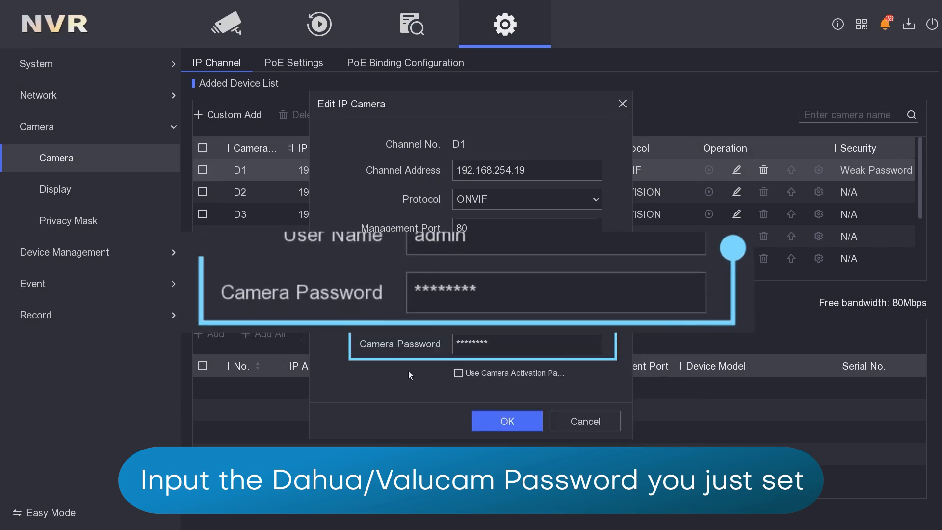
left_click(511, 421)
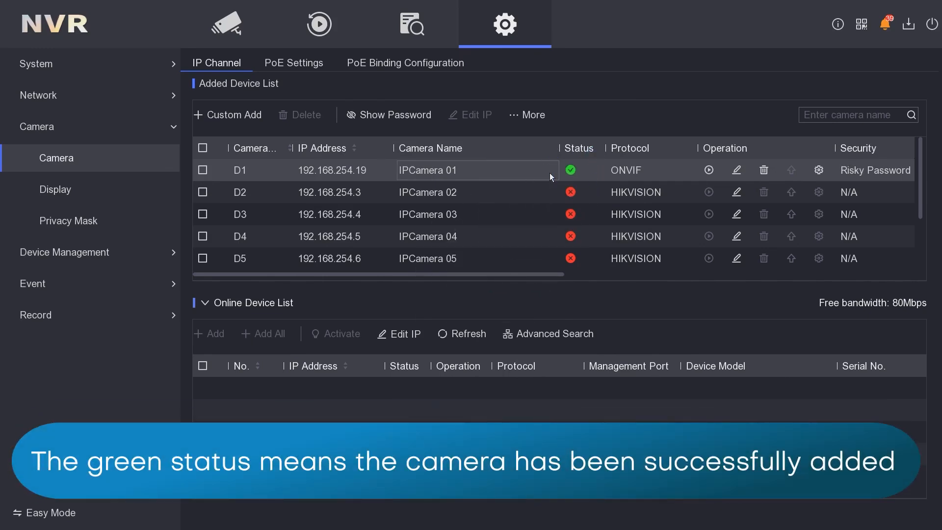
key("BackSpace")
key("BackSpace")
key("BackSpace")
key("BackSpace")
key("BackSpace")
key("BackSpace")
key("BackSpace")
key("BackSpace")
key("Return")
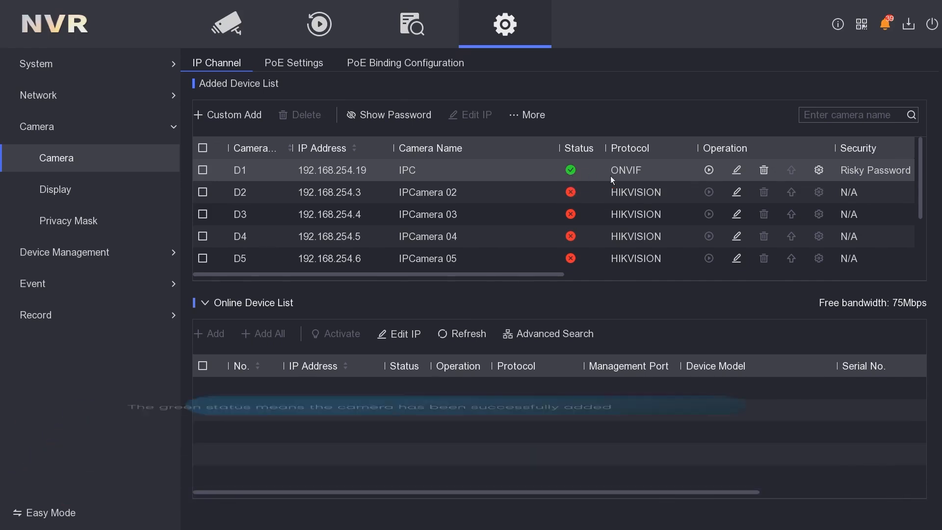
Switch the NVR to Live View to check the picture from the camera on channel D1.
left_click(238, 29)
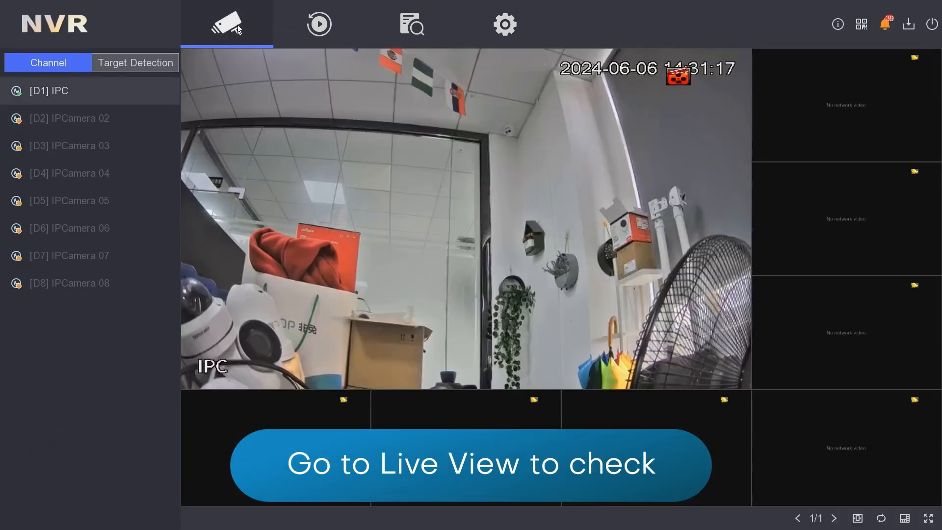